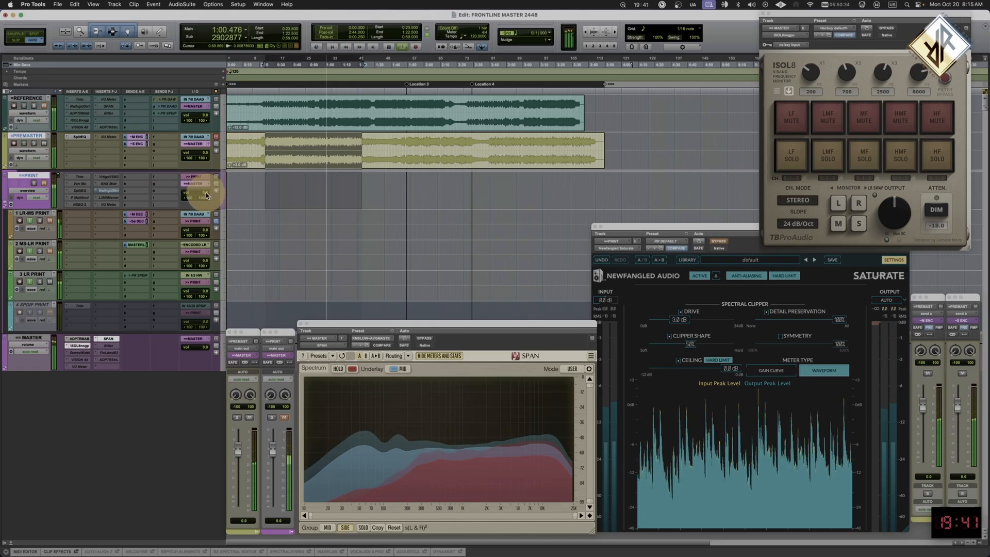
- Set the Trim plug-in on the PRINT track to -1 dB, move its window clear, and select the PRINT track
left_click(82, 176)
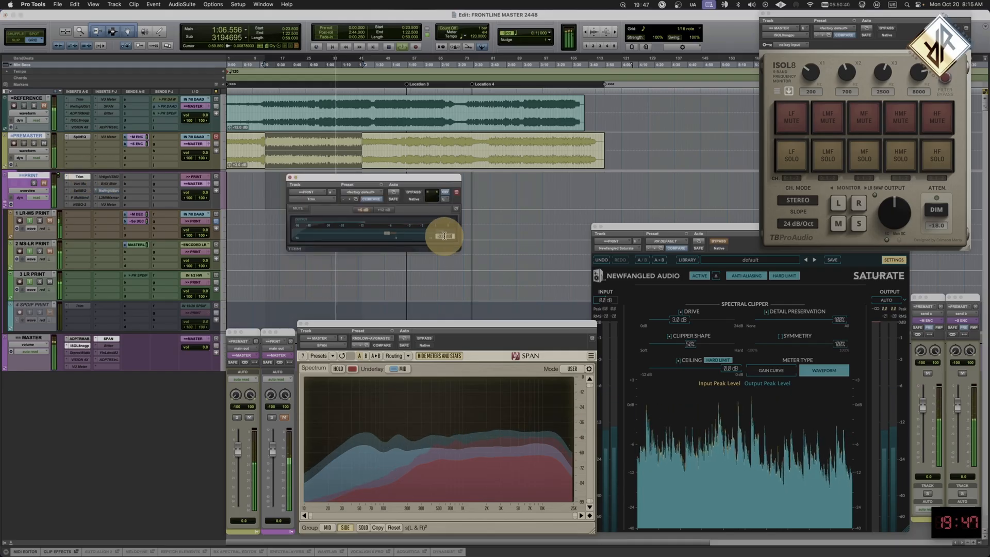
type("-1")
key("Return")
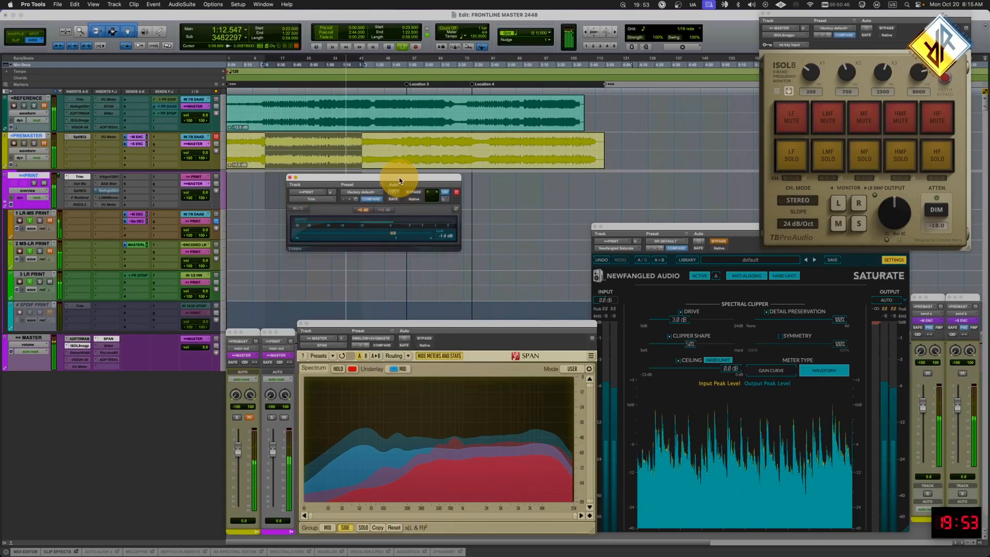
left_click_drag(399, 180, 468, 212)
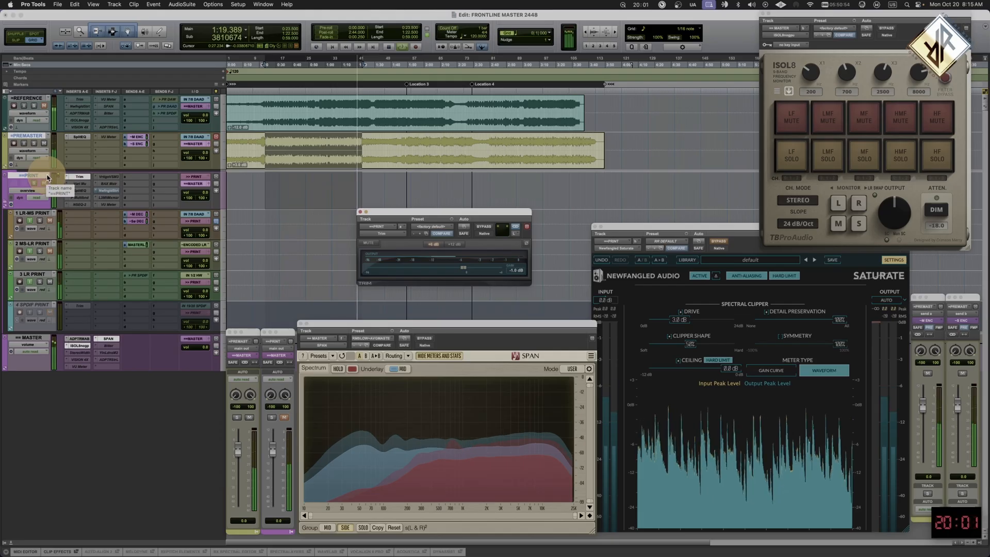
left_click(47, 176)
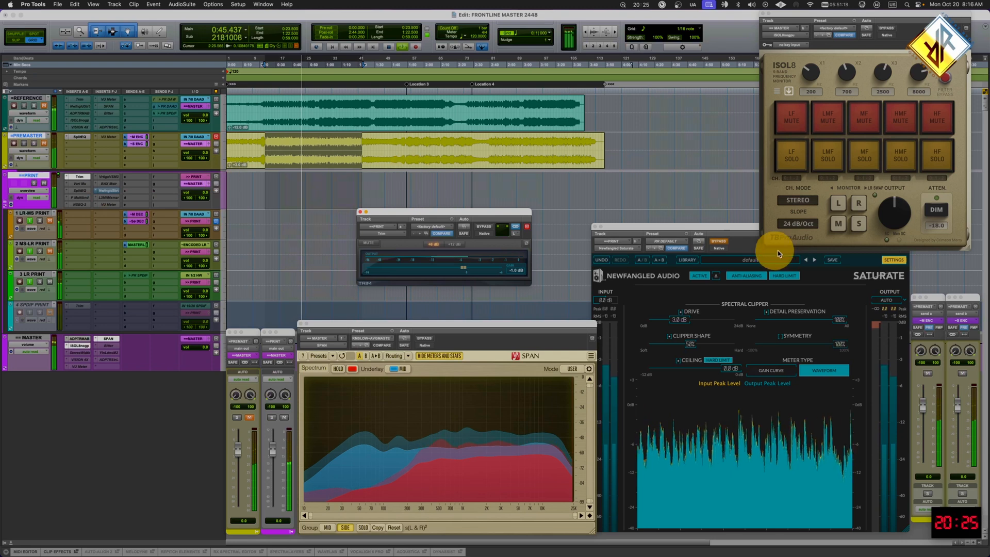
- Audition the side signal and the mid signal alone in ISOL8, toggling the selected track's mute for comparison
left_click(858, 224)
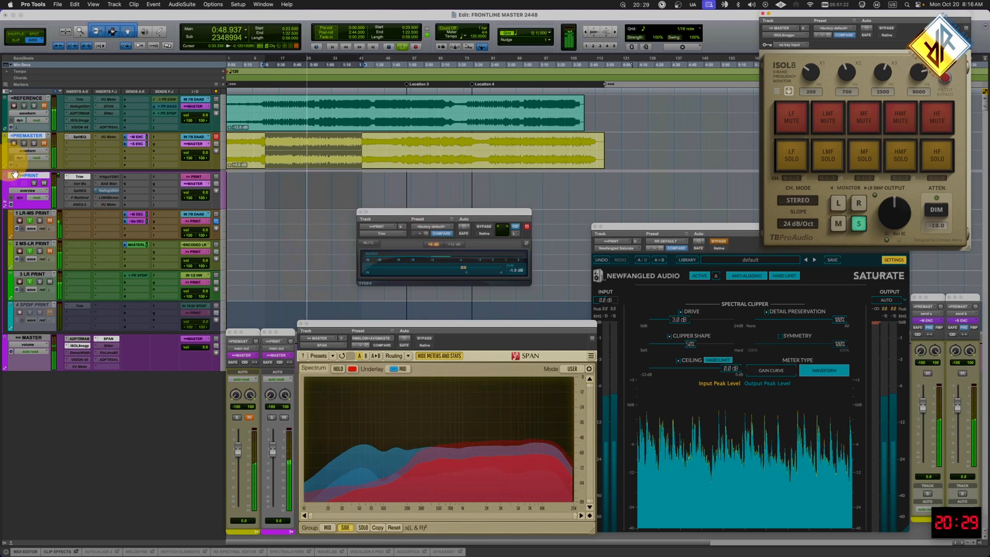
key("shift+m")
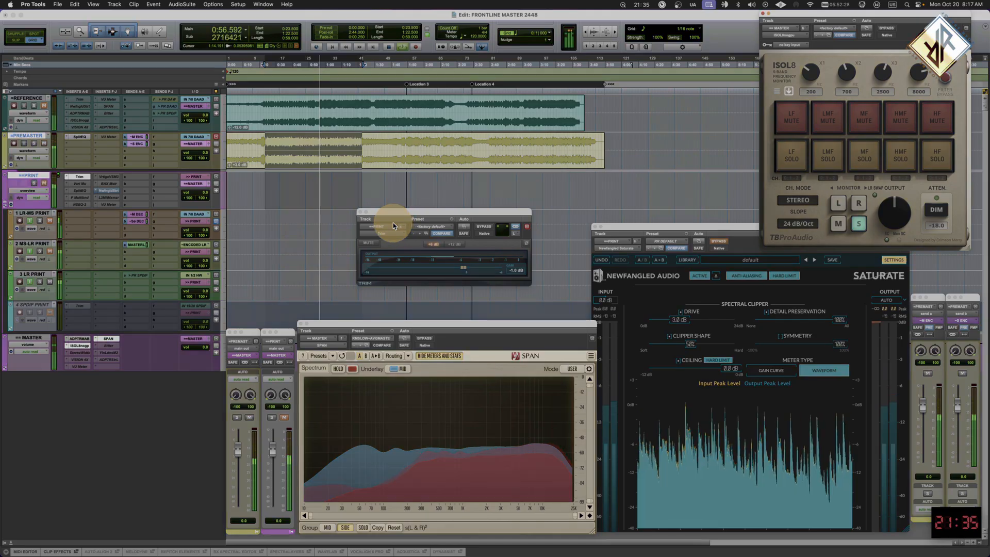
left_click(838, 224)
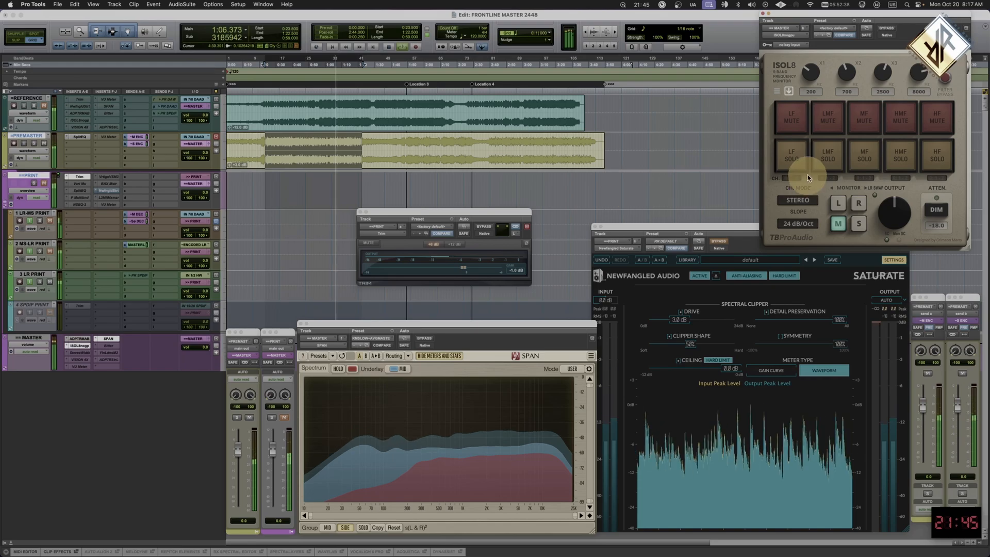
- Audition the LF, LMF, MF, HMF and HF bands one at a time in ISOL8, ending with no band or mid solo active
left_click(793, 156)
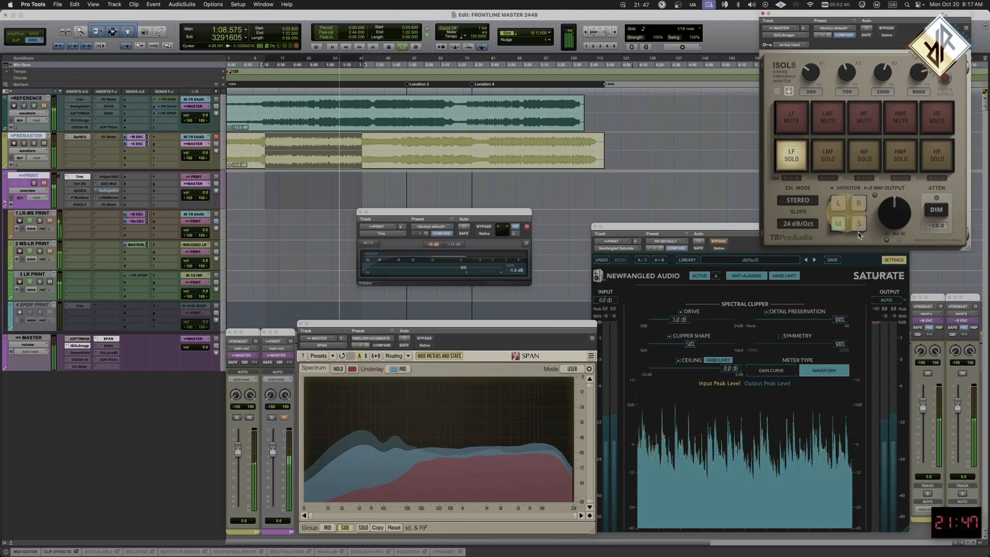
left_click(839, 224)
left_click(830, 164)
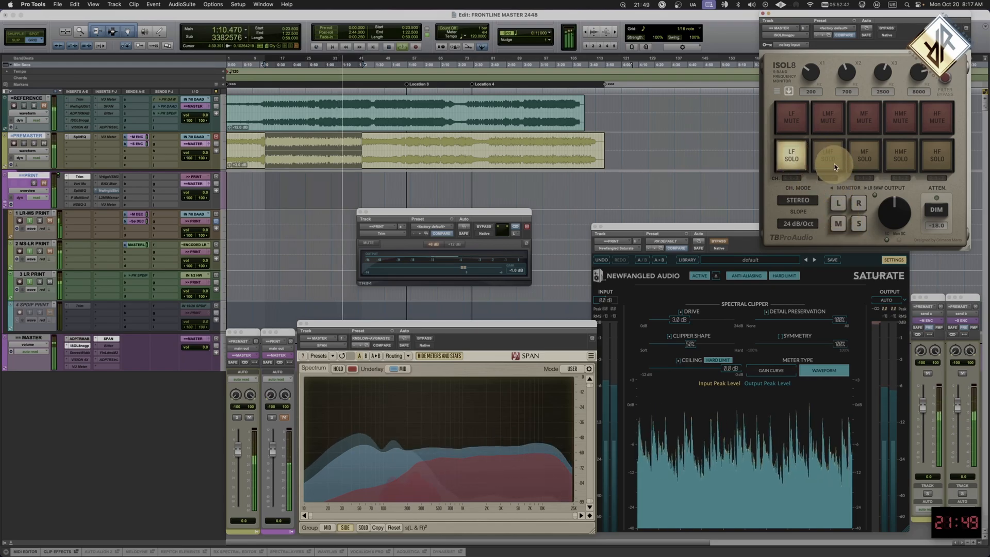
left_click(828, 163)
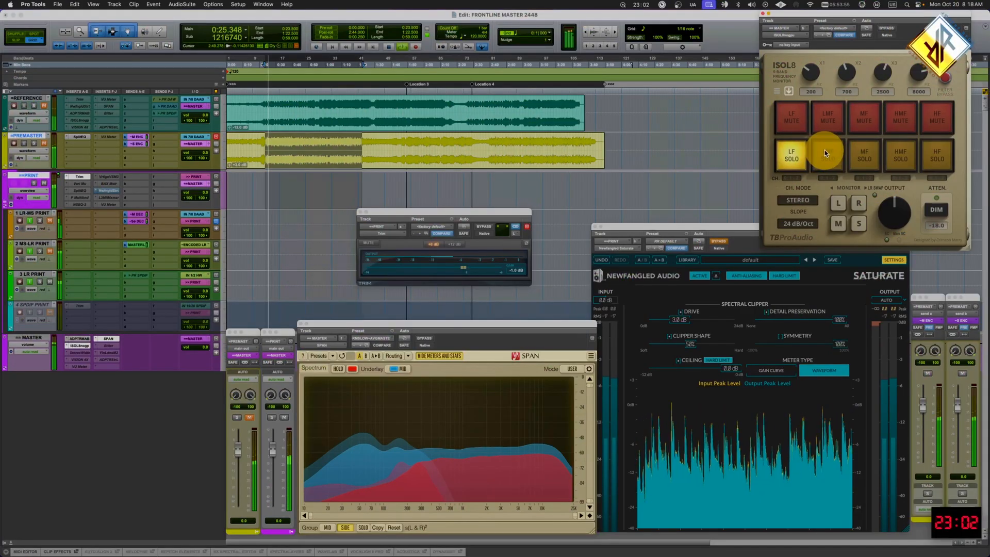
left_click(825, 153)
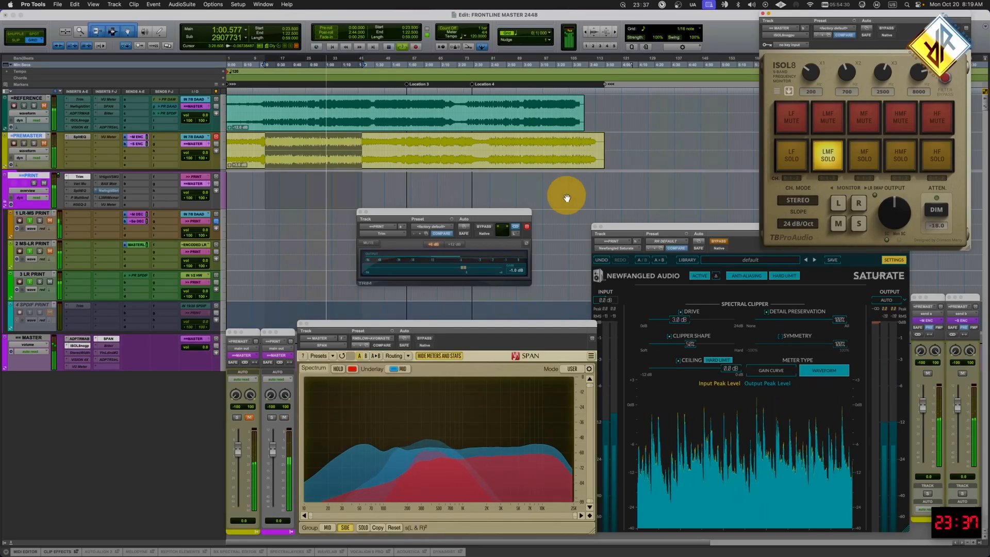
left_click(863, 159)
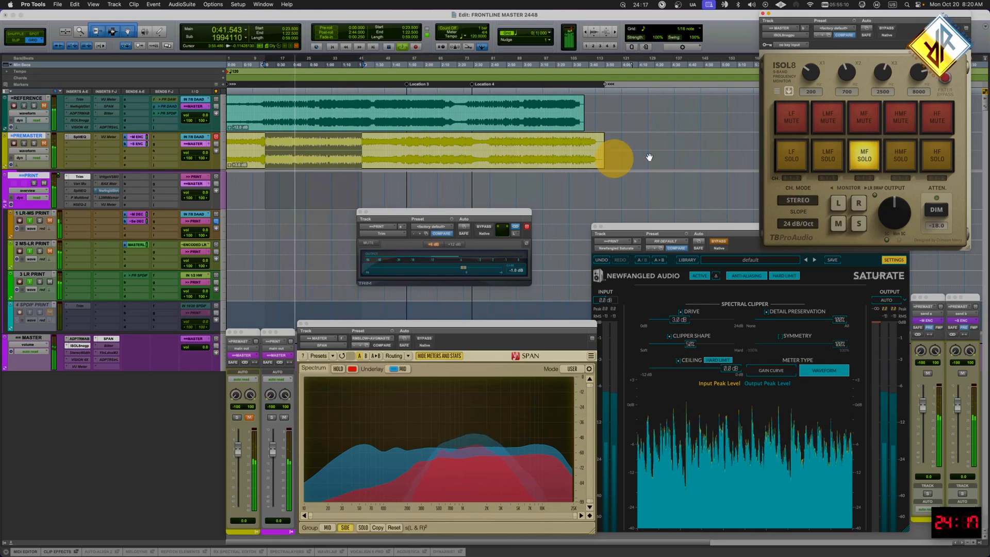
left_click(901, 158)
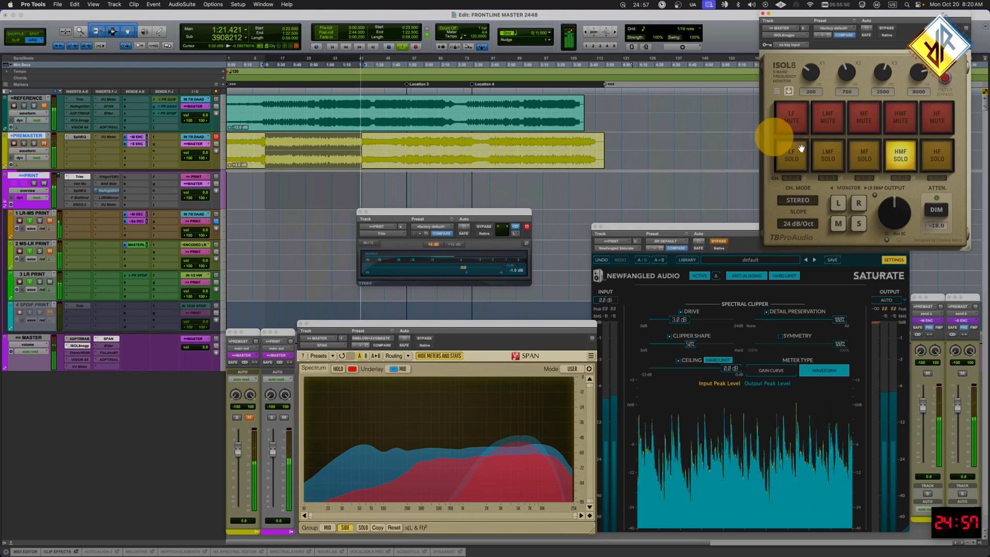
left_click(958, 159)
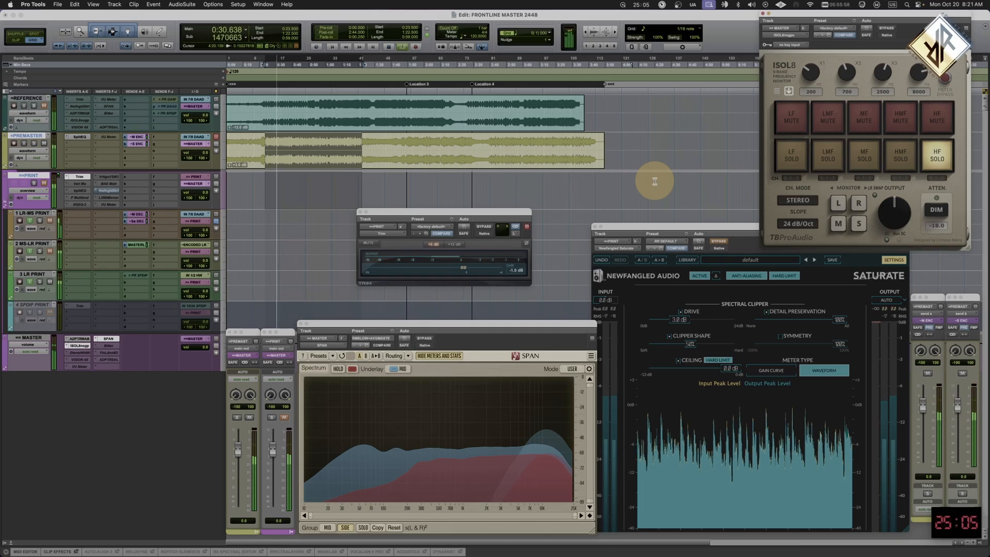
left_click(943, 163)
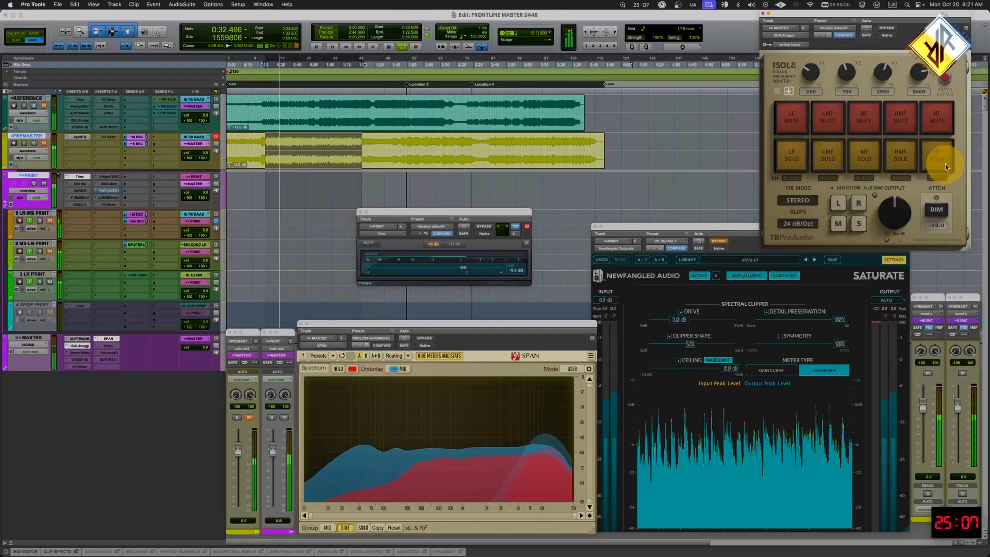
left_click(849, 154)
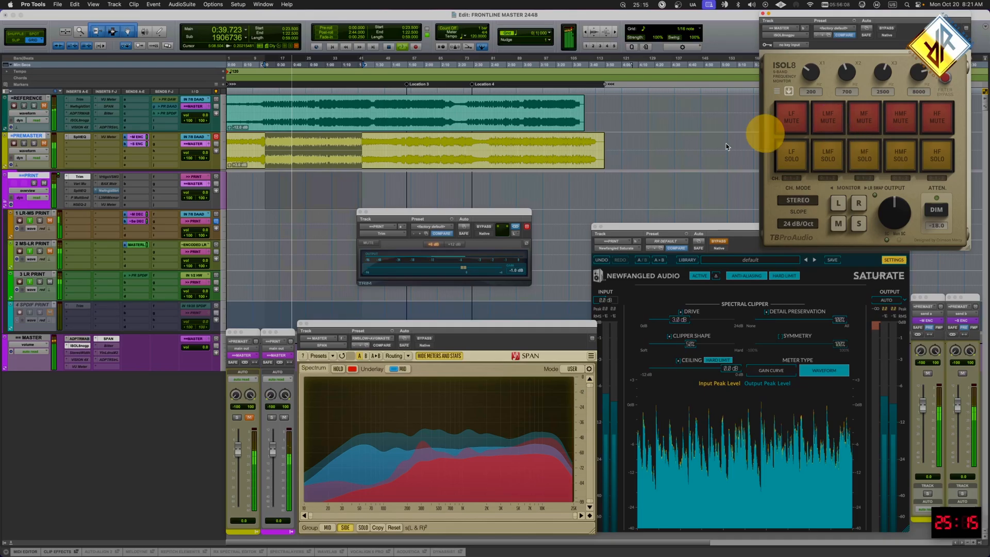
- Stop playback, close the Trim window, and make the Newfangled Saturate insert on the PRINT track inactive
key("space")
left_click(360, 213)
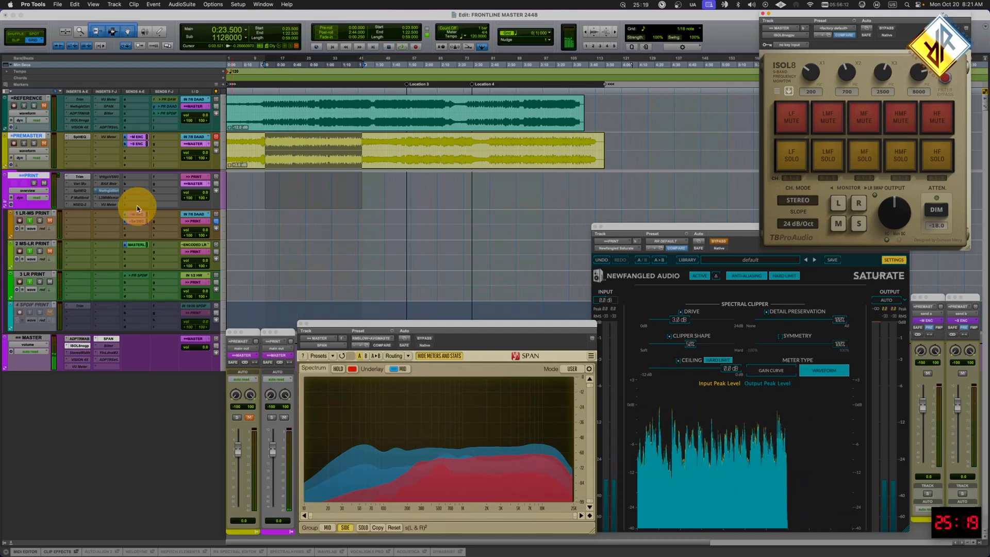
left_click(114, 191, "ctrl+super")
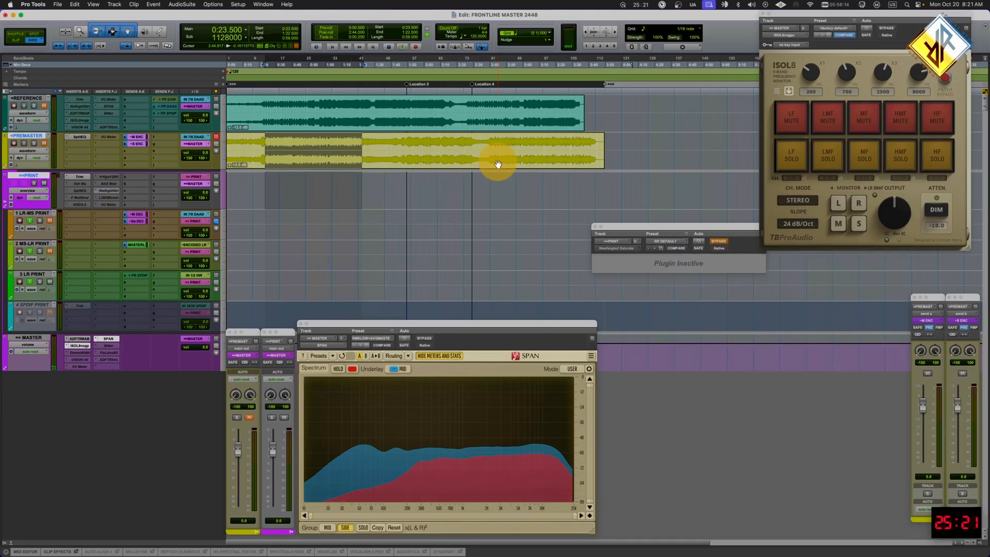
- Select the full length of the PREMASTER clip and the 1 LR-MS, 2 MS-LR and 3 LR PRINT tracks
left_click(498, 164)
left_click(34, 213)
left_click_drag(37, 242, 22, 283)
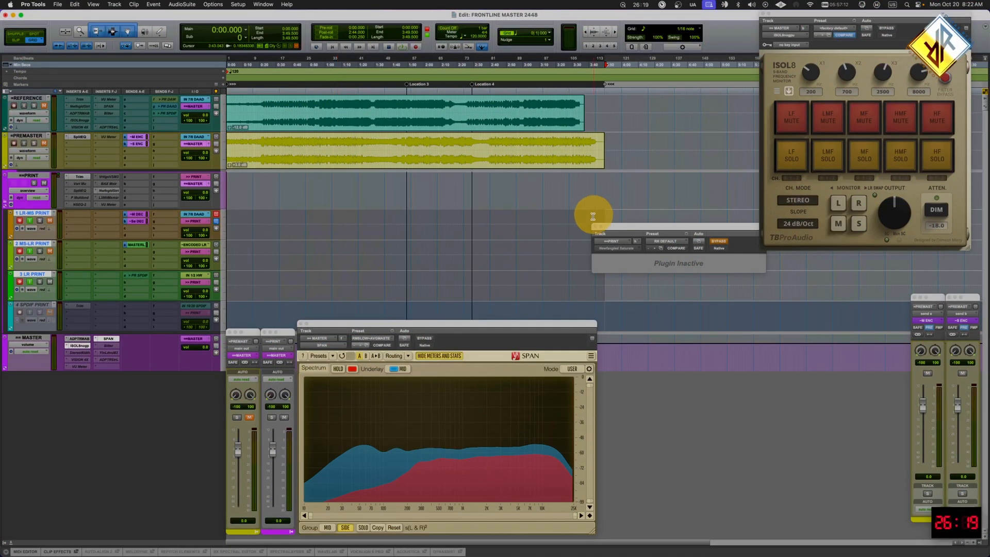
- Close the inactive Saturate window and start recording the three print tracks over the whole song
left_click(595, 227)
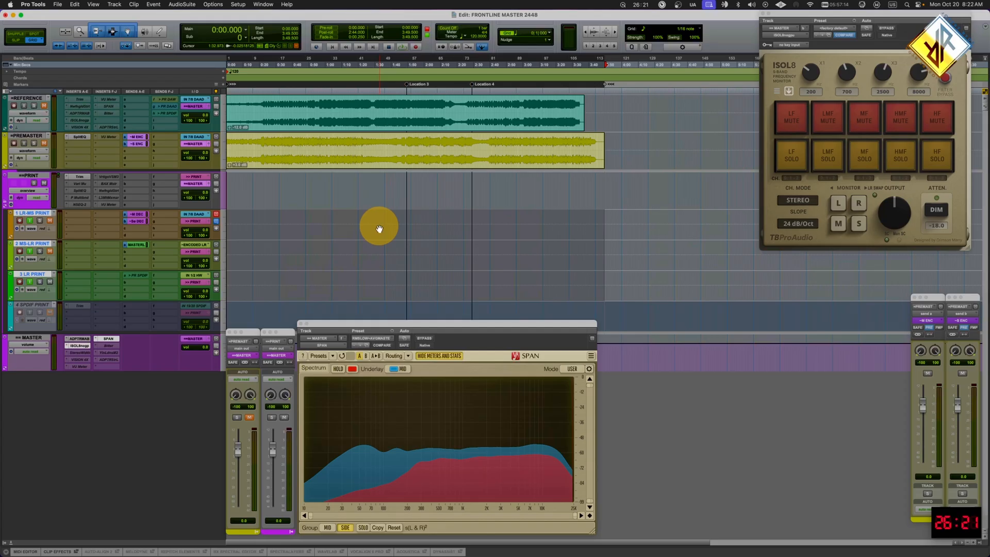
key("super+bracketright")
key("space")
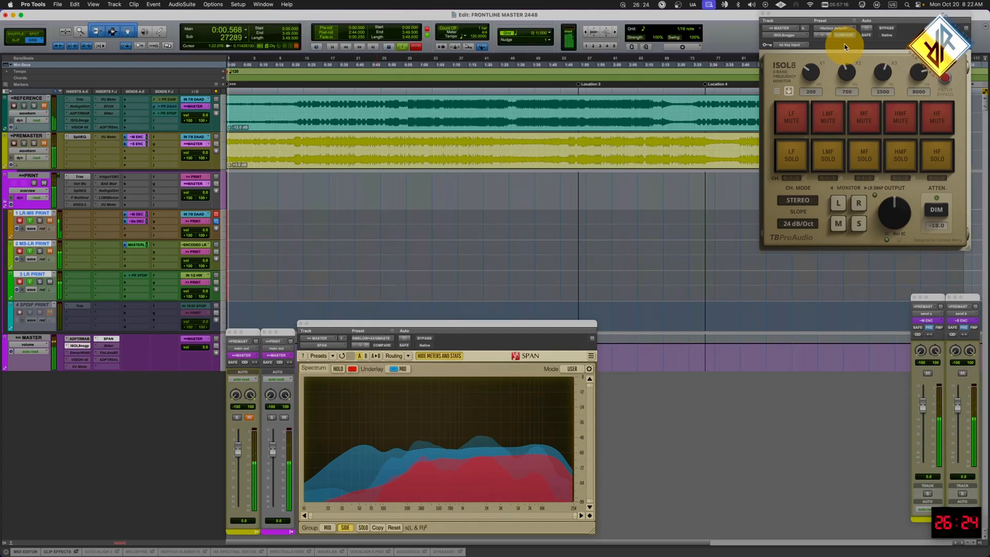
- Bypass ISOL8 on the MASTER track, close its window, and move the SPAN analyzer clear of the channel strips
left_click(886, 28)
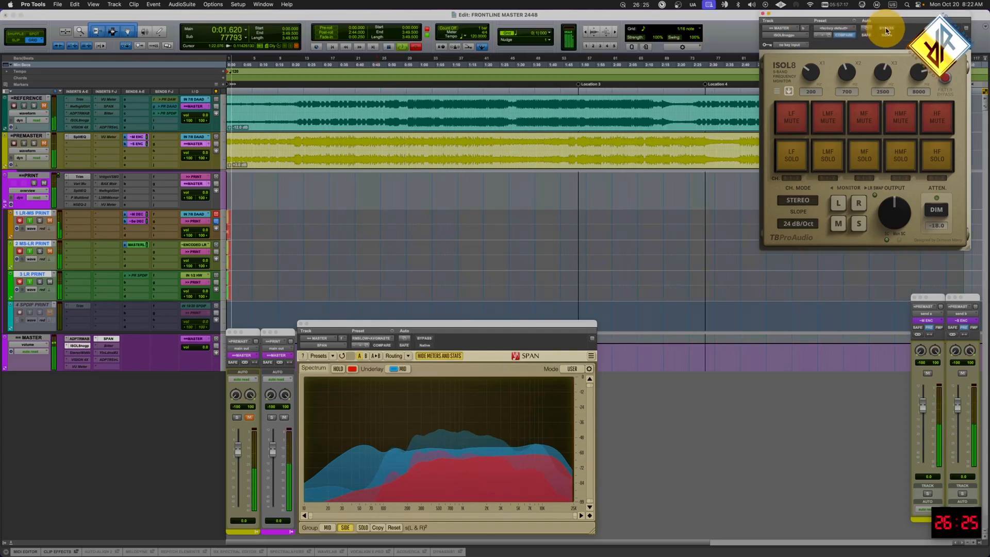
left_click(764, 15)
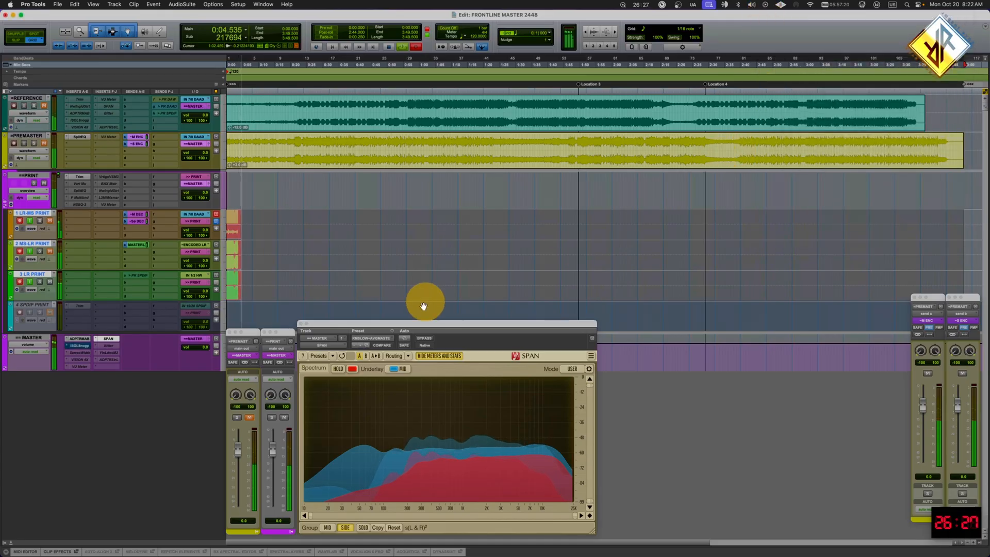
left_click_drag(411, 323, 475, 316)
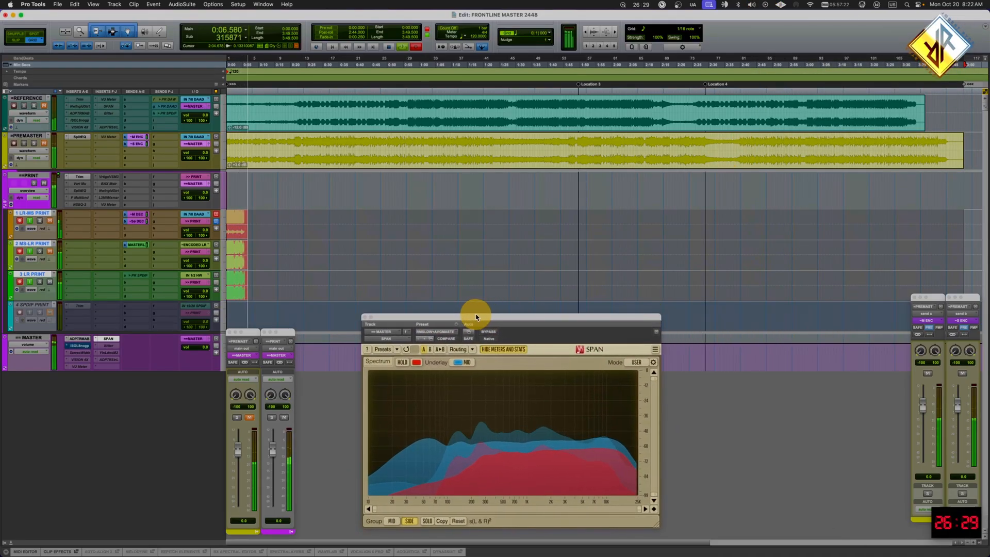
left_click(459, 418)
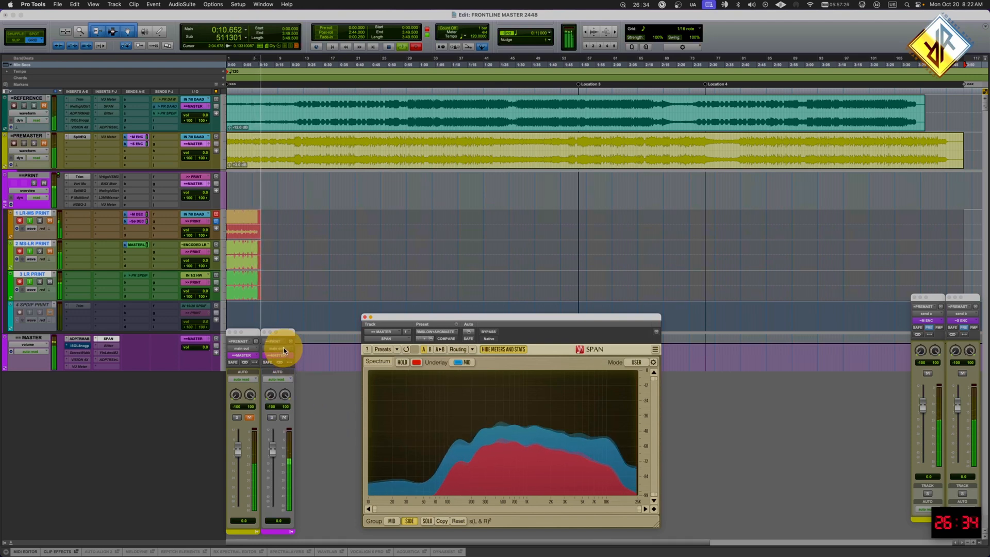
- Reduce the waveform display height while the print records, and switch to Timer RH
key("super+alt+[")
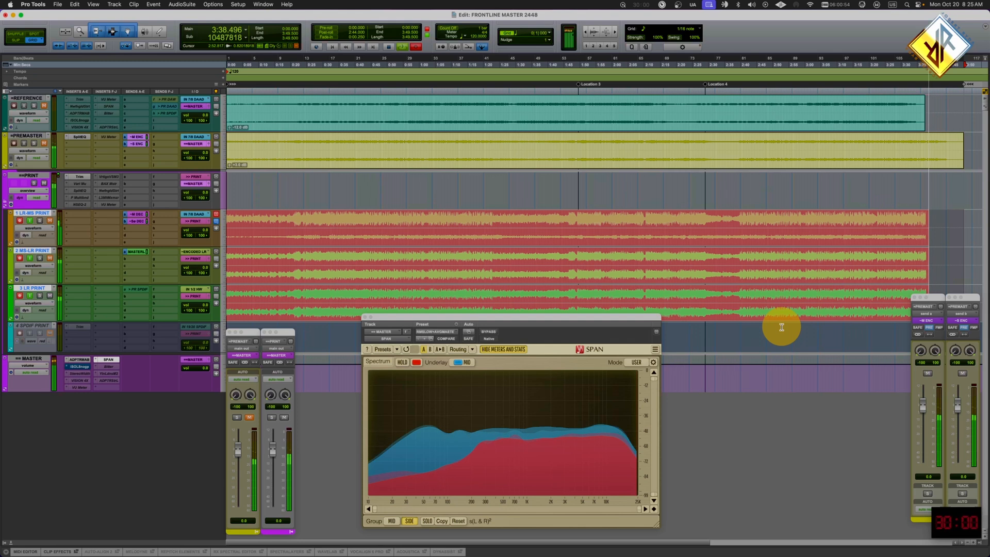
left_click(949, 522)
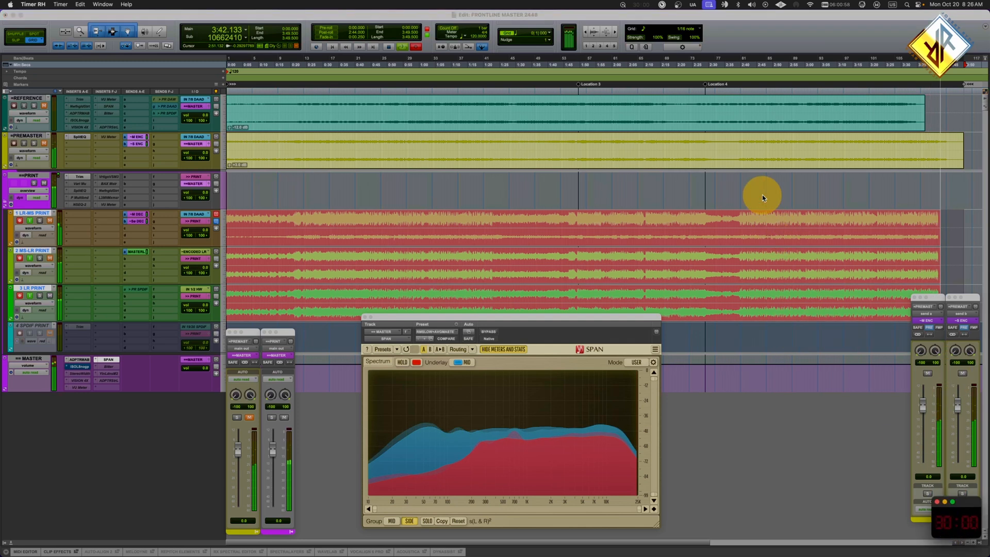